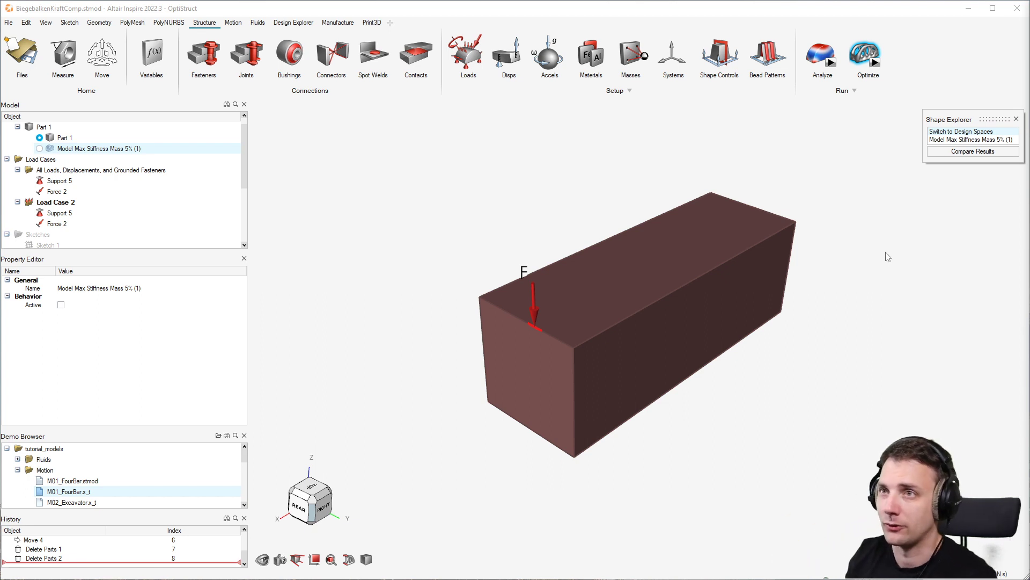
Step: Orbit to a side view of the beam and display the Model Max Stiffness Mass 5% (1) result
mouse_move(887, 259)
right_mouse_down()
mouse_move(674, 295)
mouse_move(784, 384)
mouse_move(642, 324)
mouse_move(614, 356)
mouse_move(826, 329)
mouse_move(568, 324)
mouse_move(768, 364)
mouse_move(667, 345)
mouse_move(731, 370)
mouse_move(642, 369)
mouse_move(662, 349)
mouse_move(628, 333)
mouse_move(674, 326)
mouse_move(648, 326)
right_mouse_up()
scroll(542, 367, "up", 2)
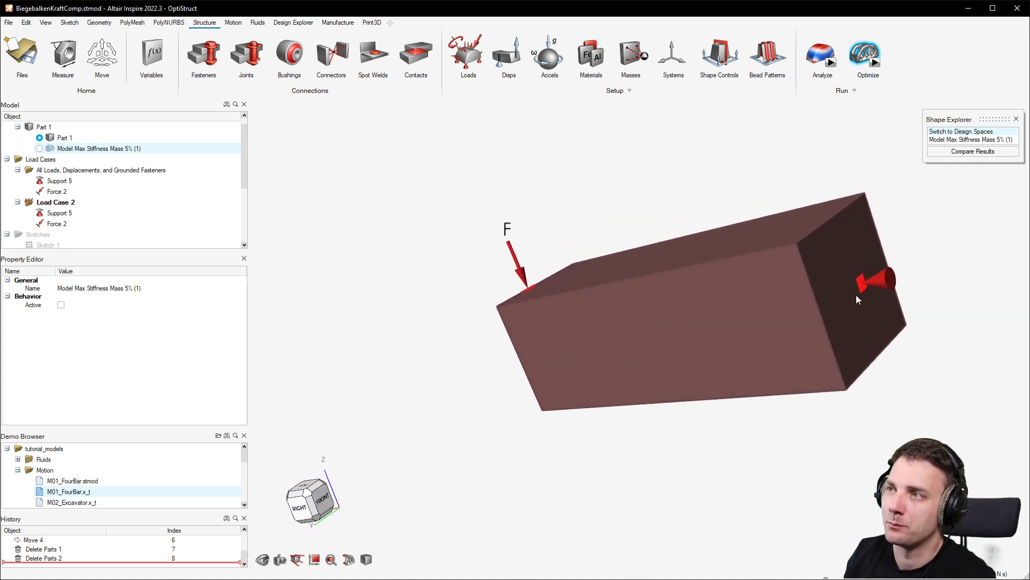
right_click_drag(861, 282, 492, 312)
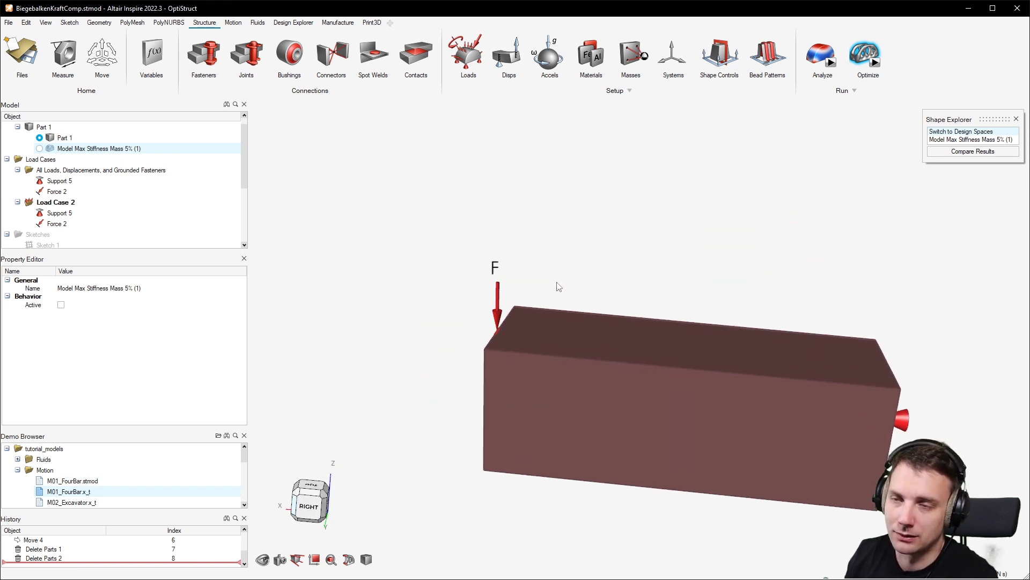
left_click(969, 136)
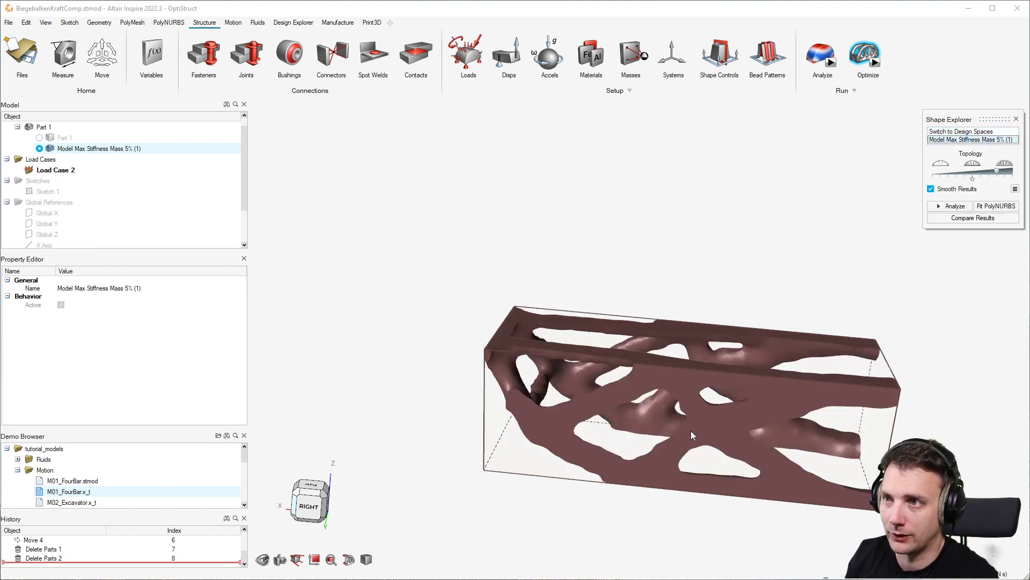
Step: Move the Topology slider to show the optimized beam with less, then more, material
right_click_drag(695, 433, 781, 305)
mouse_move(997, 171)
left_mouse_down()
mouse_move(1017, 171)
mouse_move(984, 172)
left_mouse_up()
mouse_move(661, 342)
right_mouse_down()
mouse_move(724, 317)
mouse_move(710, 325)
right_mouse_up()
left_click_drag(985, 172, 949, 172)
right_click_drag(660, 341, 708, 322)
left_click_drag(948, 172, 1002, 170)
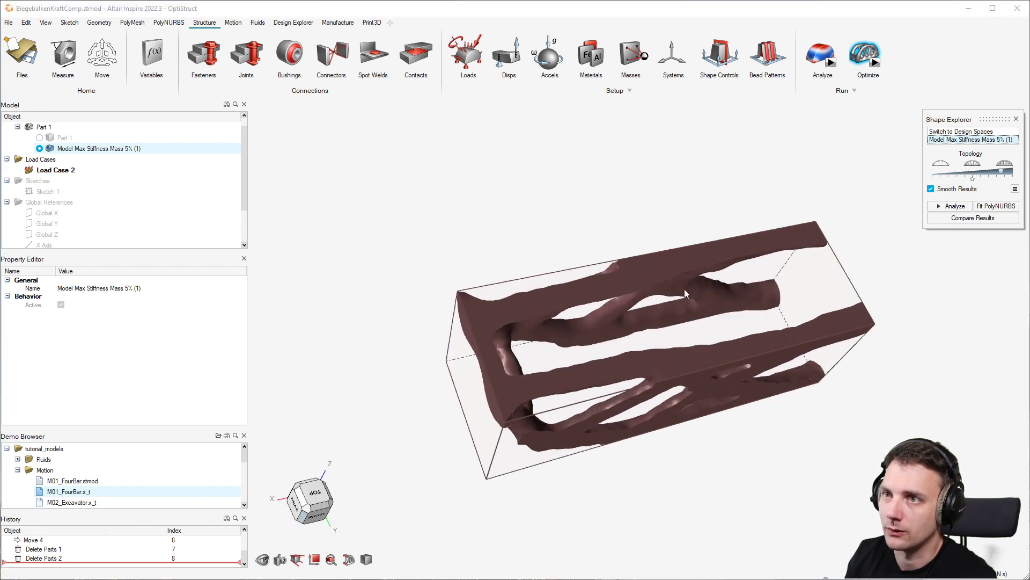
Step: Orbit the result end-on and tilted, then switch back to the design-space block with force F
right_click_drag(680, 291, 644, 288)
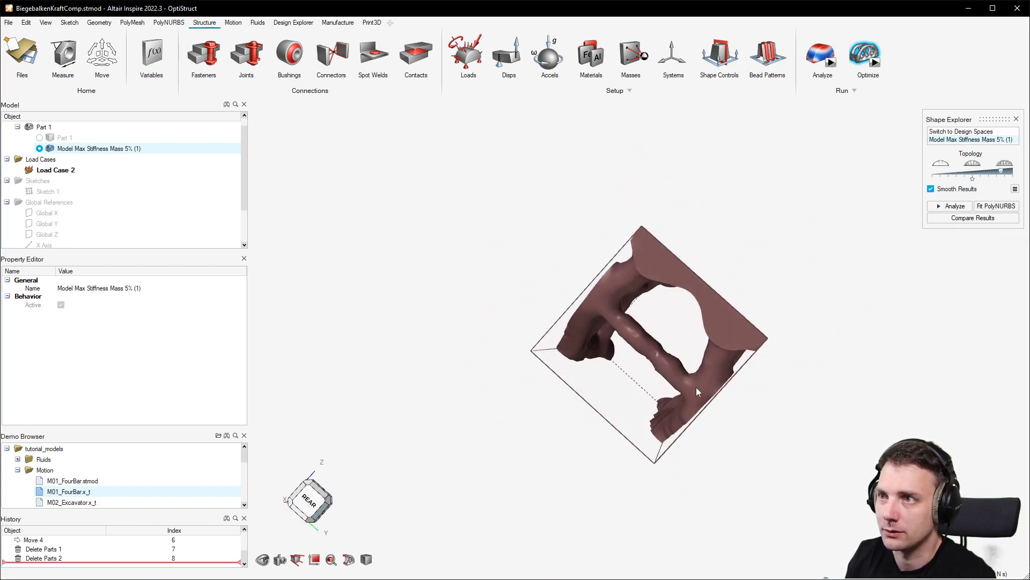
right_click_drag(701, 375, 755, 264)
left_click(955, 134)
right_click_drag(894, 181, 644, 269)
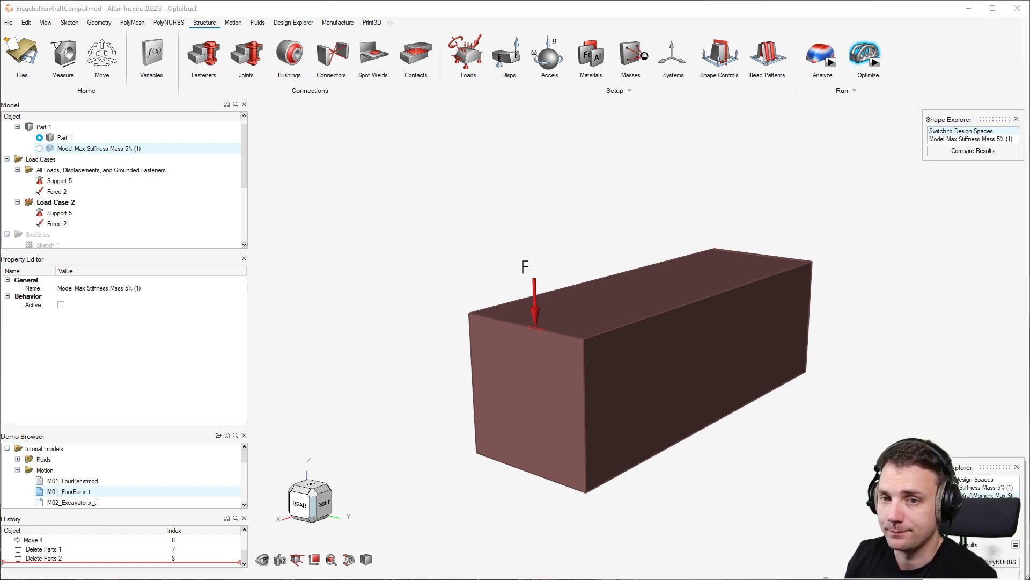
Step: Bring up the second model and inspect Force 2: 1000 N, direction 0.0, 0.01, -1.0
left_click_drag(594, 575, 586, 2)
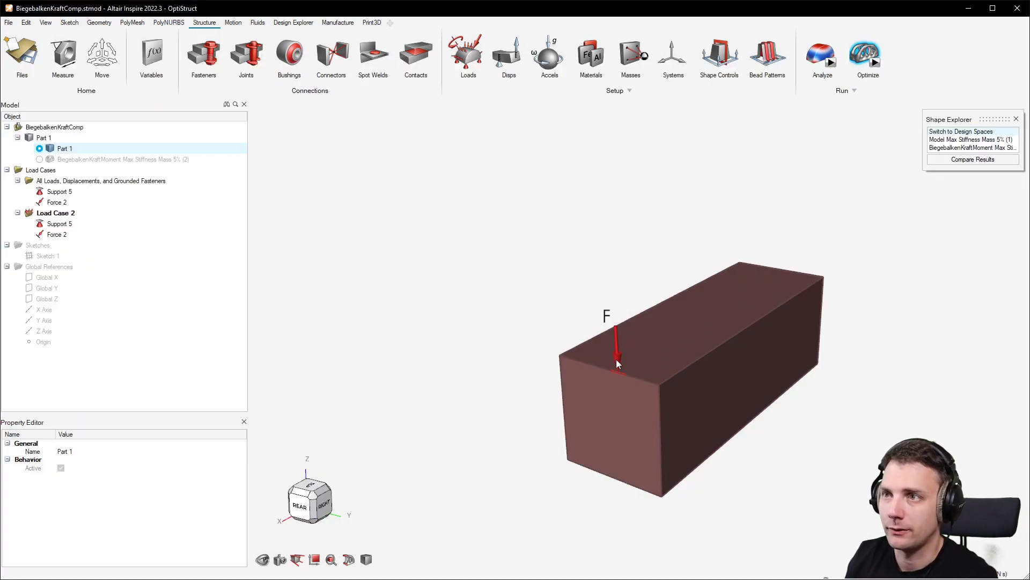
scroll(618, 358, "up", 1)
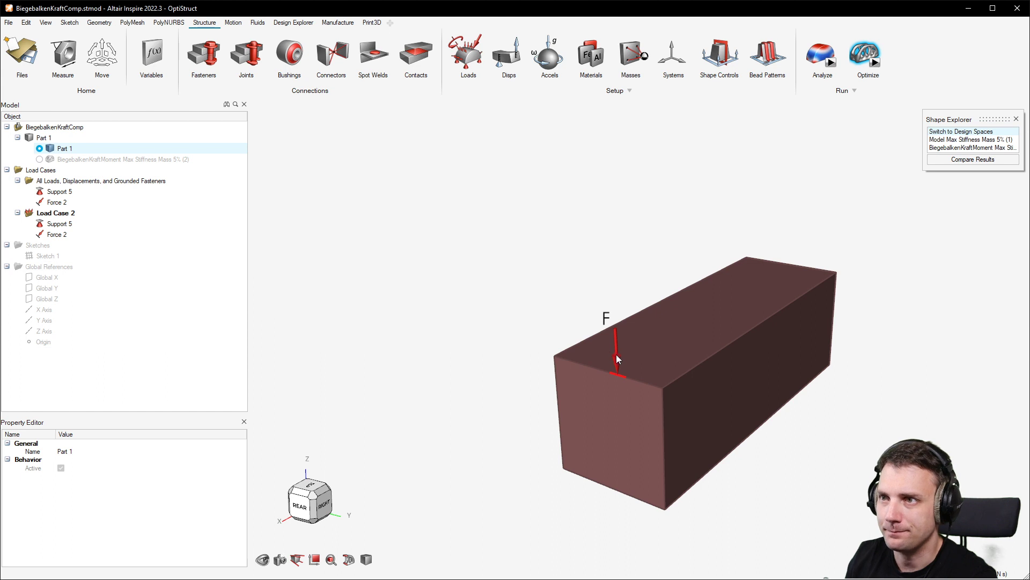
left_click(58, 203)
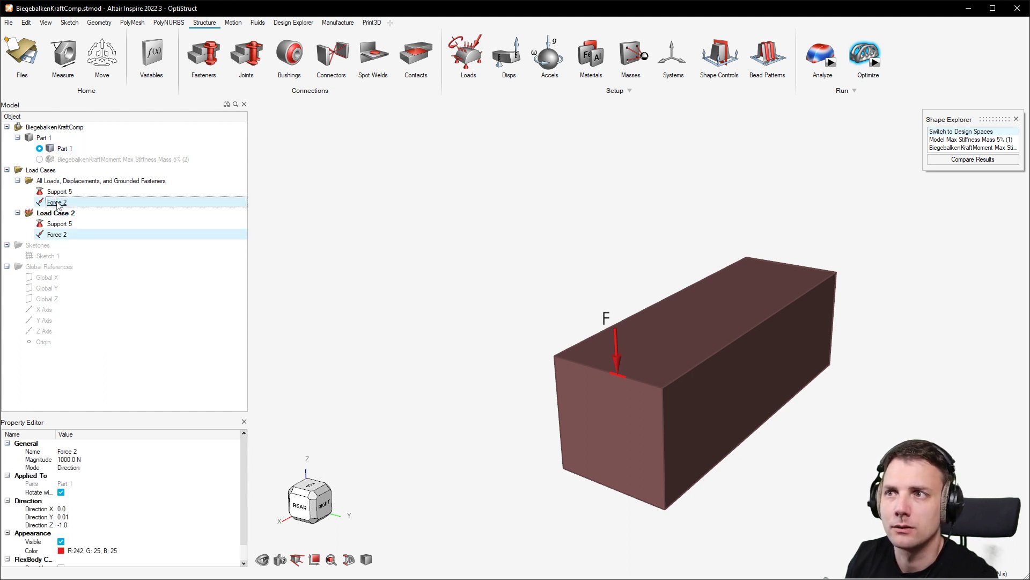
left_click(60, 235)
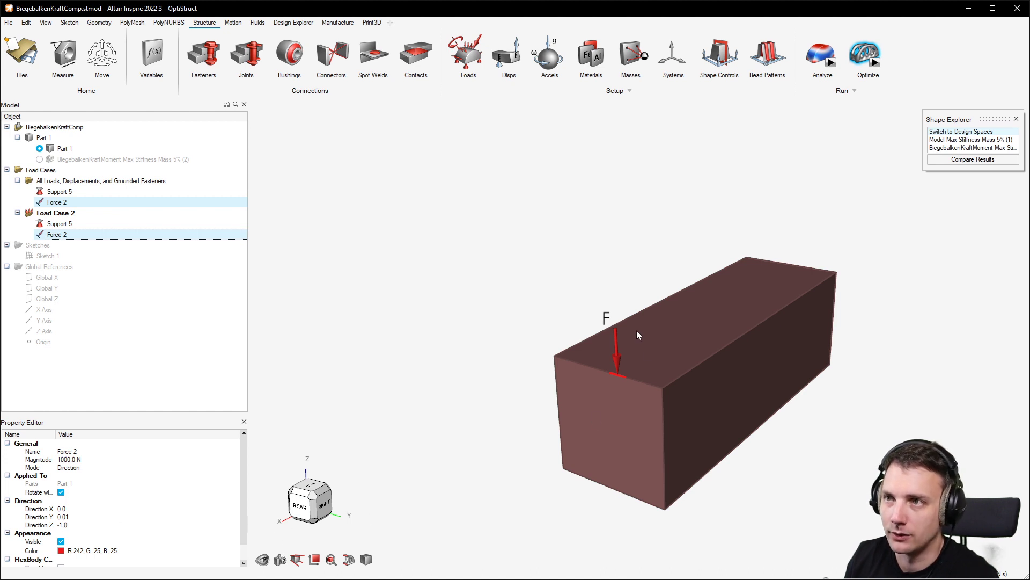
left_click(299, 505)
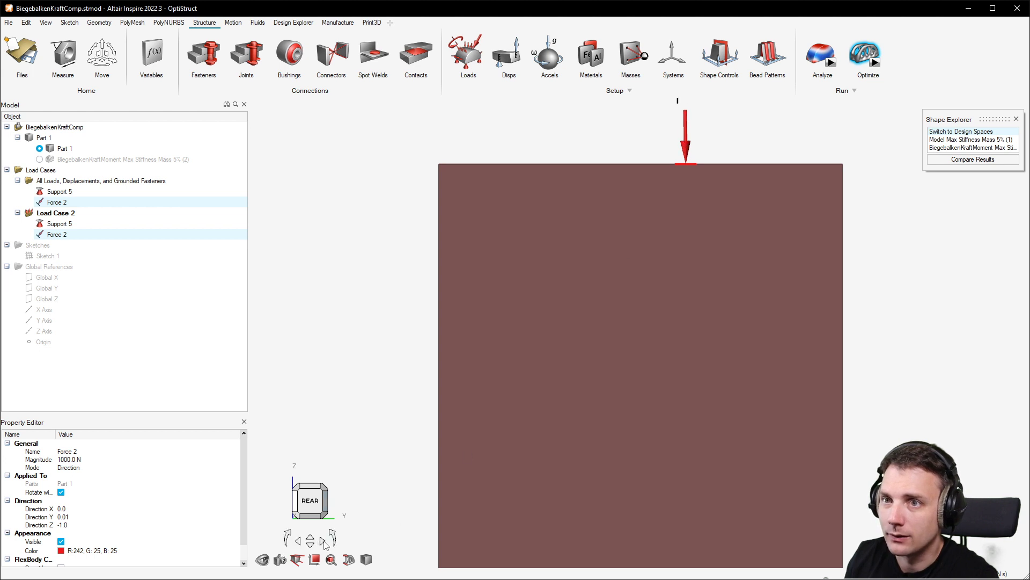
scroll(734, 299, "down", 5)
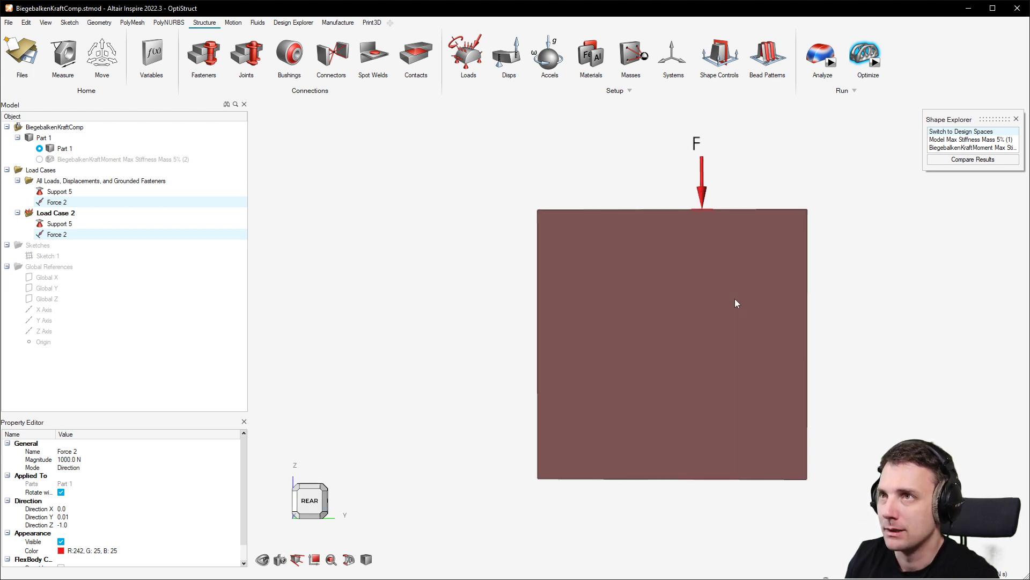
right_click_drag(742, 302, 698, 300)
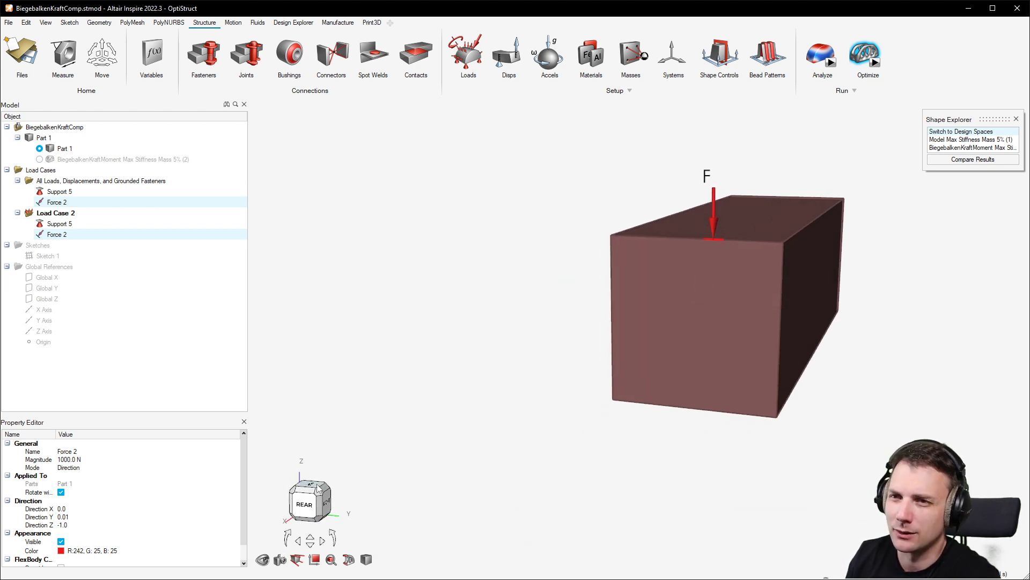
left_click(309, 507)
scroll(605, 169, "down", 2)
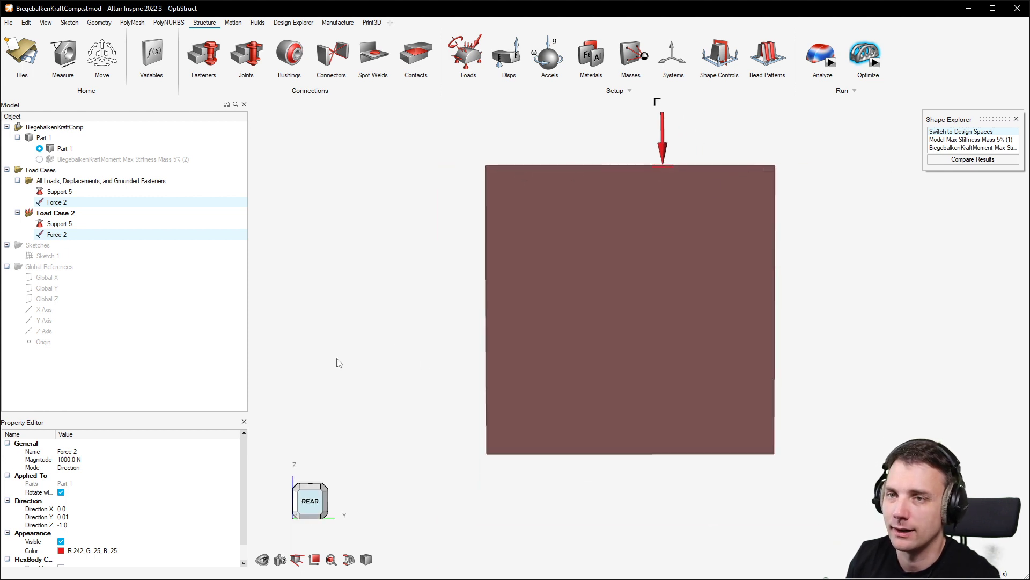
right_click_drag(612, 354, 548, 346)
middle_click_drag(548, 347, 589, 249)
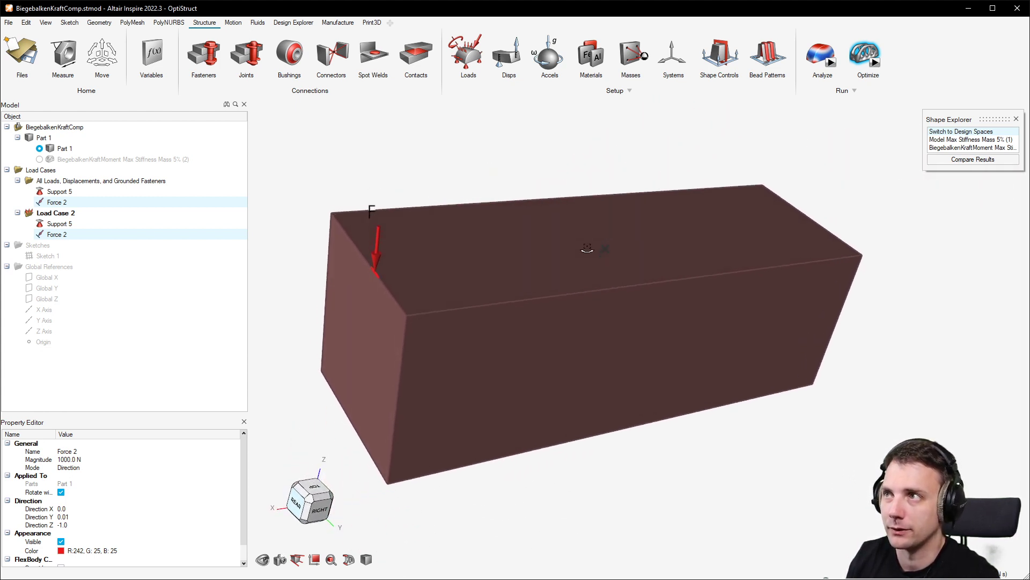
Step: Display the tilted-force KraftMoment Max Stiffness result with less material, orbiting from top to isometric
left_click(979, 140)
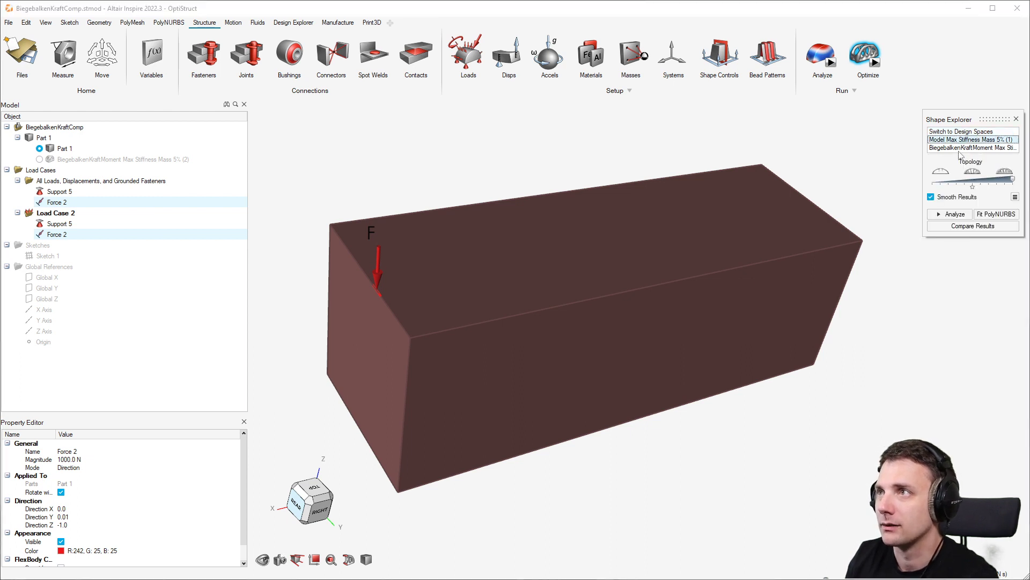
left_click_drag(1013, 180, 992, 182)
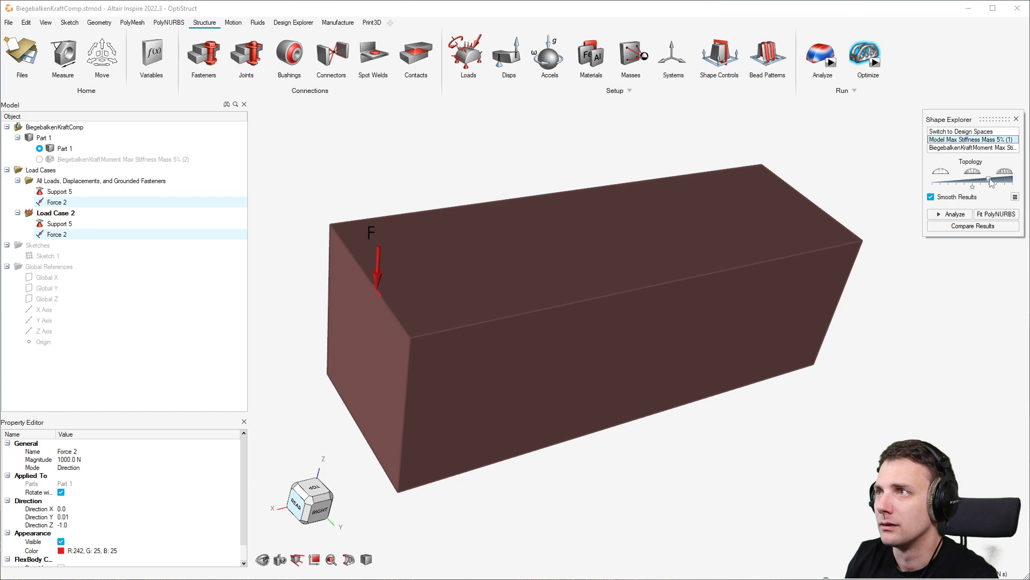
left_click(980, 141)
right_click_drag(708, 249, 685, 354)
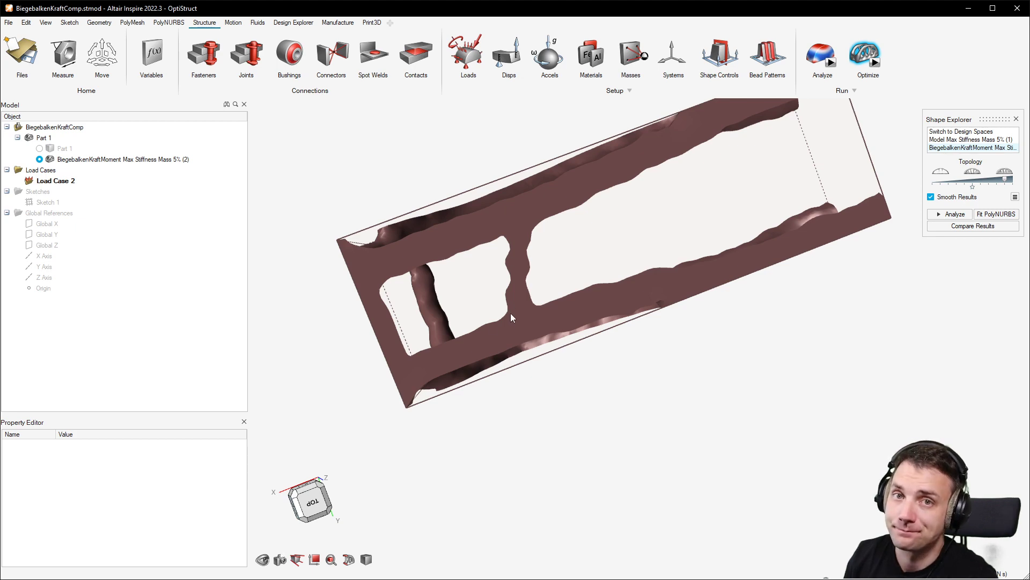
mouse_move(621, 356)
right_mouse_down()
mouse_move(413, 295)
mouse_move(728, 212)
right_mouse_up()
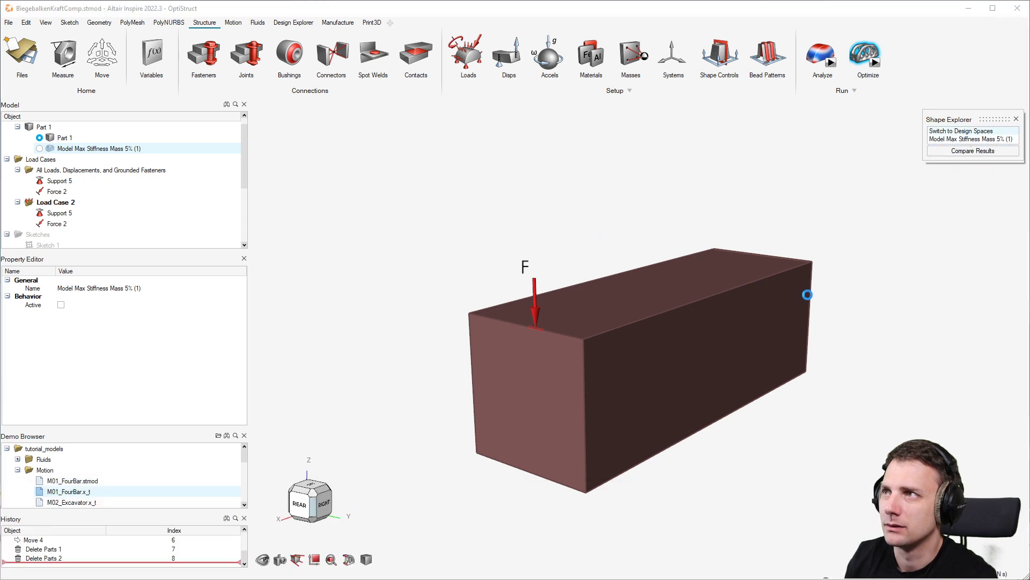
Step: View the vertical-force result from the right with mesh edges shown, then tilt to a top view
right_click_drag(791, 349, 715, 342)
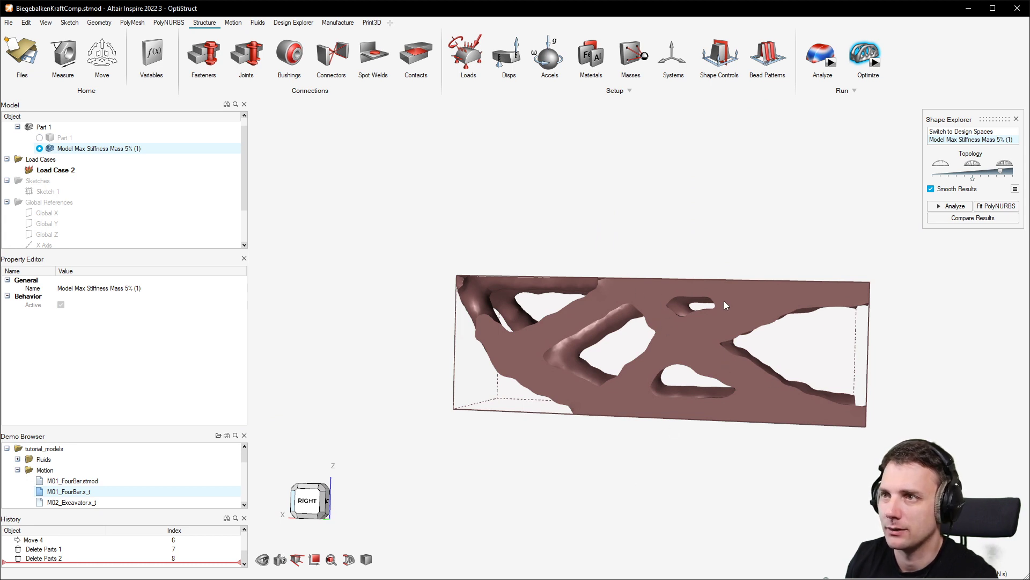
right_click_drag(665, 366, 601, 424)
left_click(367, 559)
mouse_move(462, 483)
right_mouse_down()
mouse_move(548, 396)
mouse_move(587, 373)
mouse_move(727, 361)
right_mouse_up()
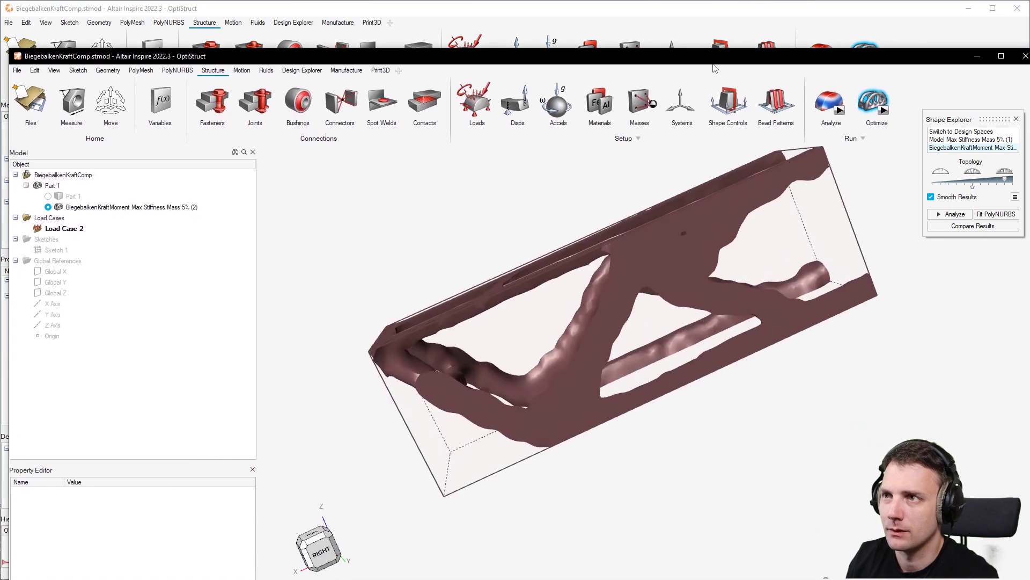
Step: Orbit the tilted-force result to new angles, then bring the vertical-force model's window forward
mouse_move(728, 276)
right_mouse_down()
mouse_move(688, 275)
mouse_move(696, 287)
right_mouse_up()
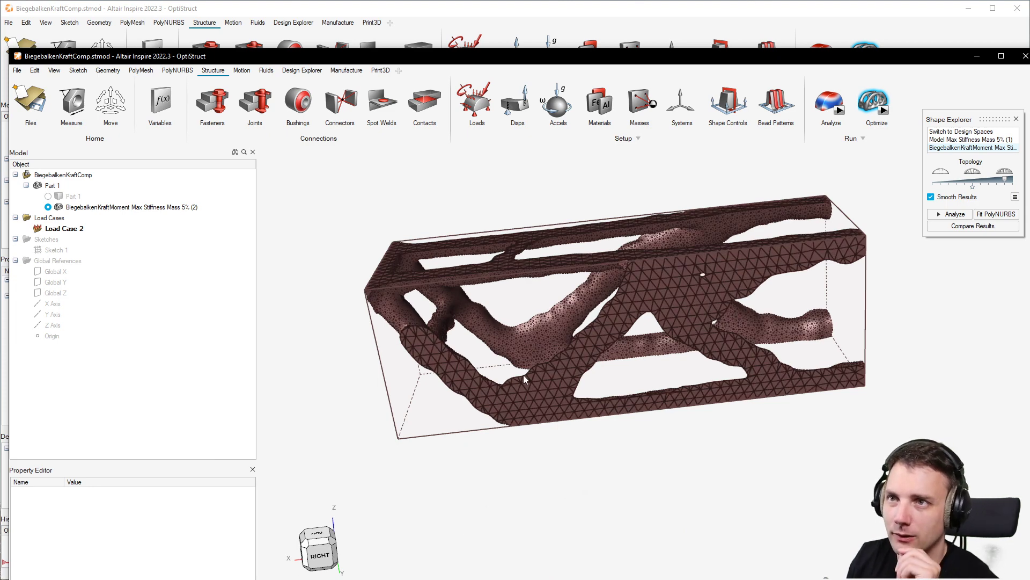
right_click_drag(523, 375, 599, 378)
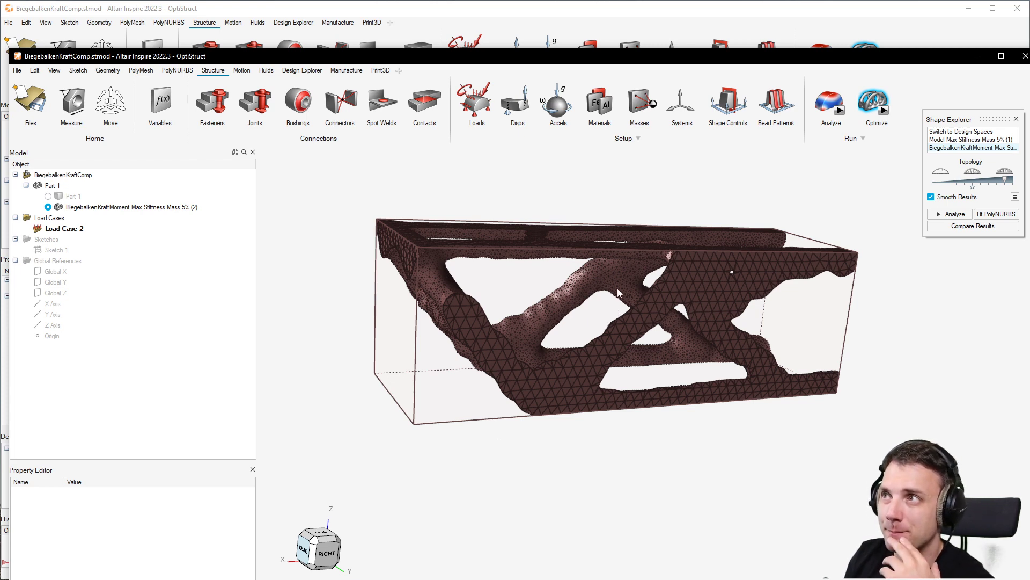
left_click(588, 14)
right_click_drag(695, 373, 606, 396)
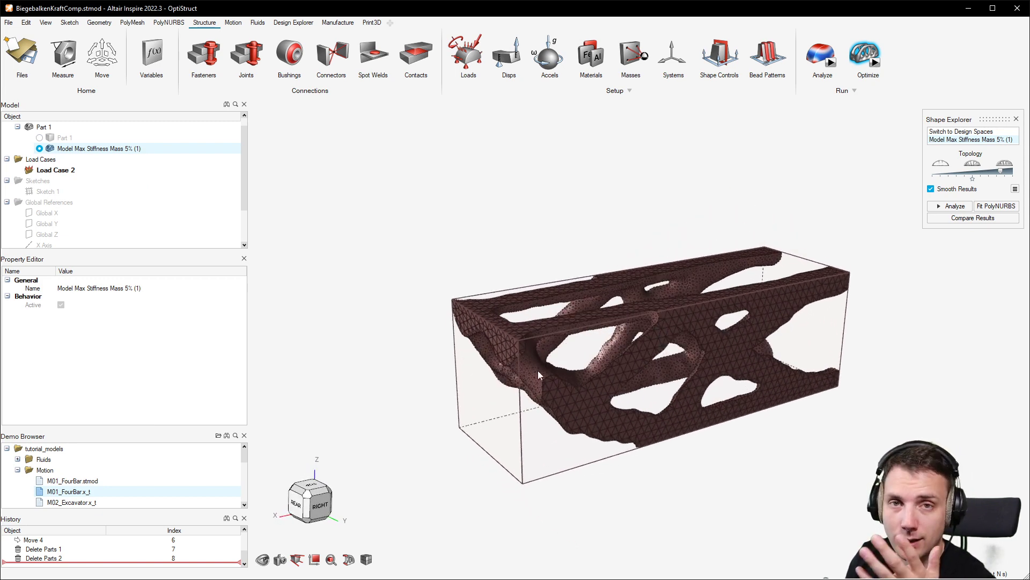